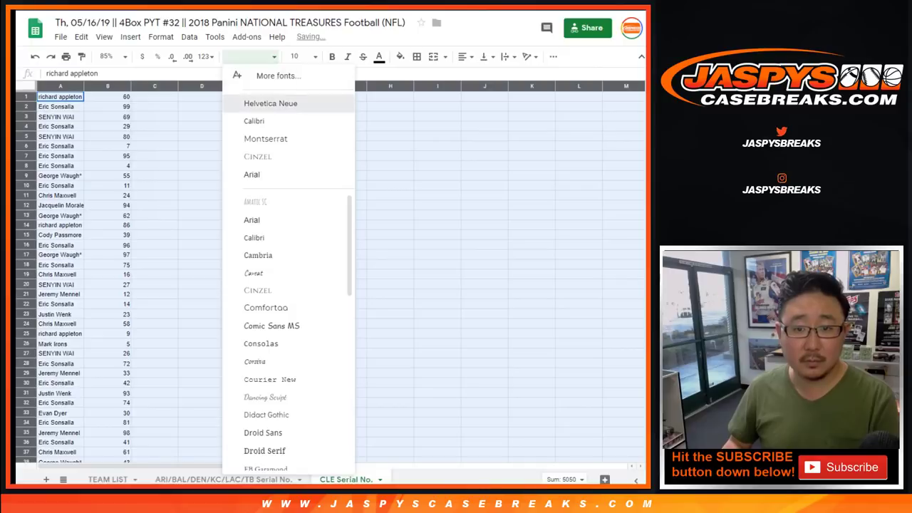
Format the whole CLE Serial No. sheet in Helvetica Neue at size 18 and widen column A to fit its names
left_click(298, 56)
left_click(298, 216)
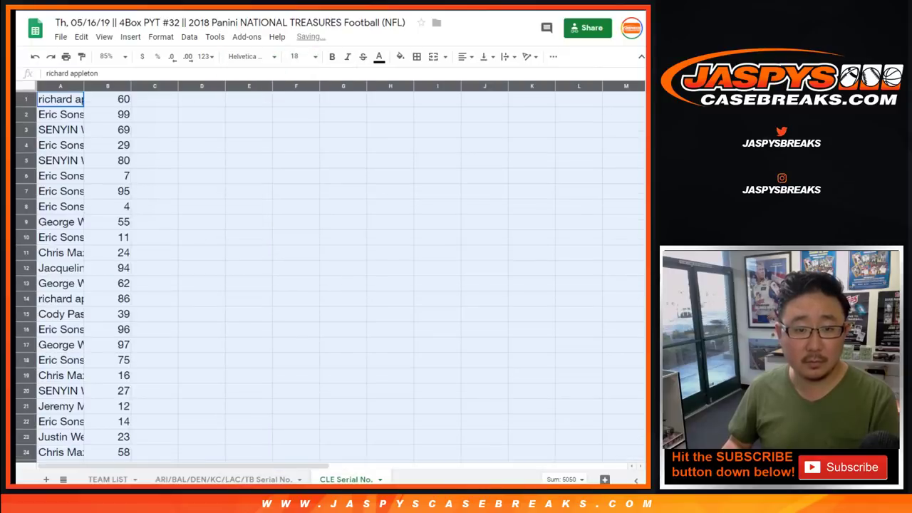
double_click(83, 86)
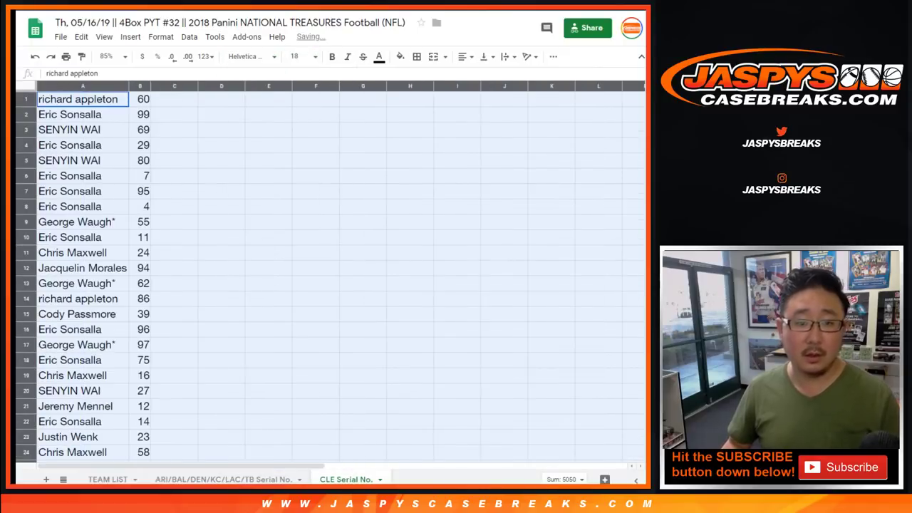
left_click(83, 115)
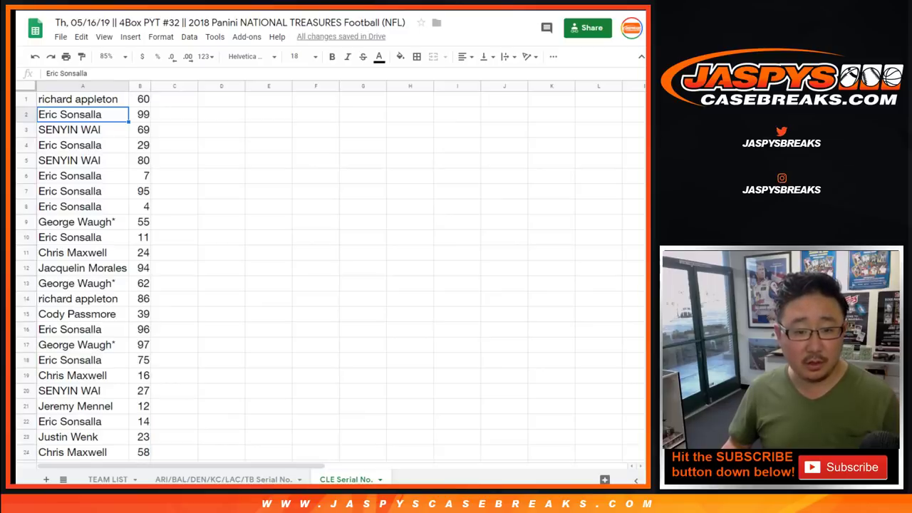
Review the randomized CLE serial number list to its end and highlight the row assigned number 1
scroll(214, 278, "down", 9)
scroll(333, 276, "down", 11)
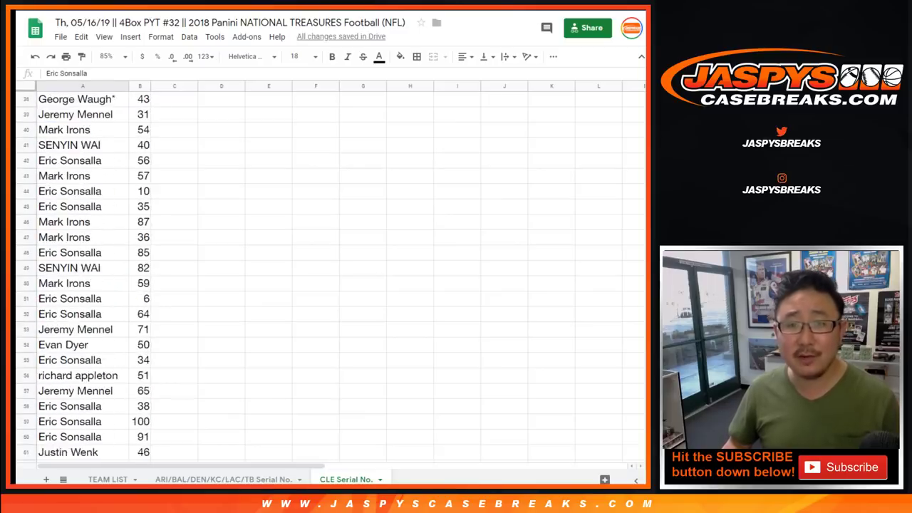
scroll(332, 276, "down", 9)
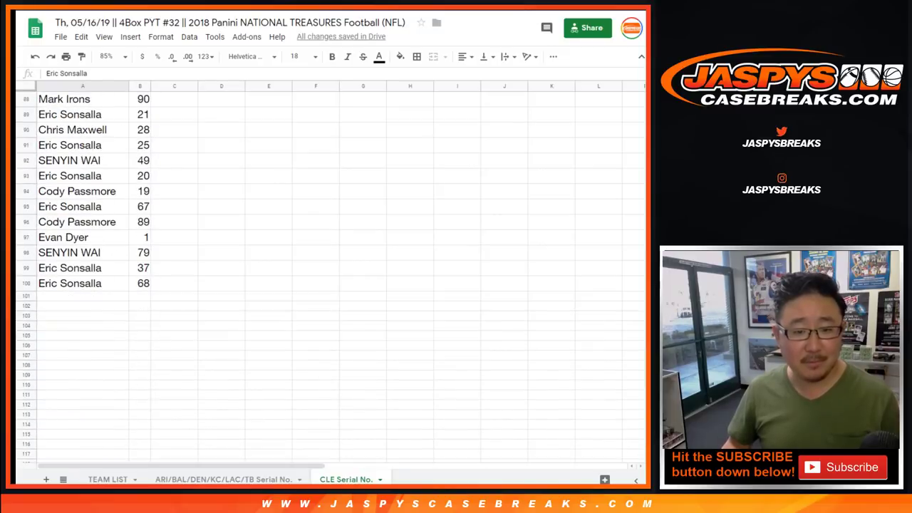
scroll(213, 278, "up", 1)
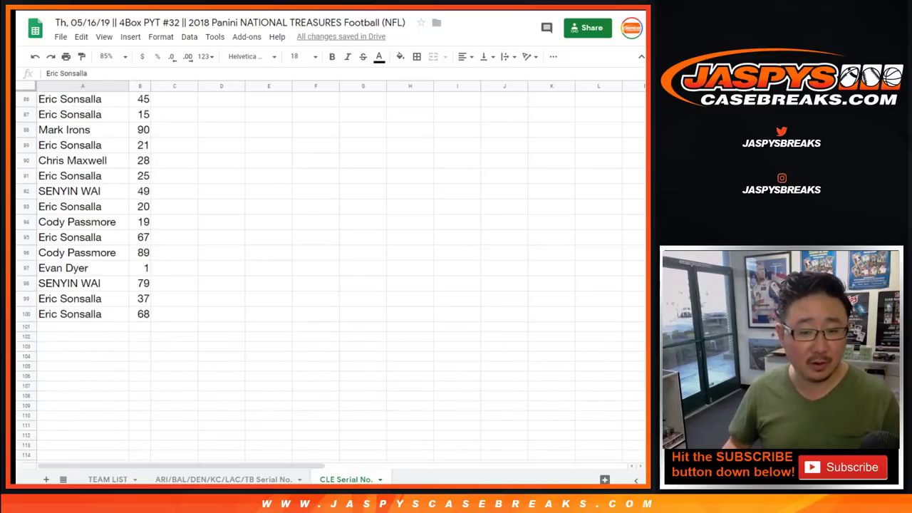
left_click(26, 268)
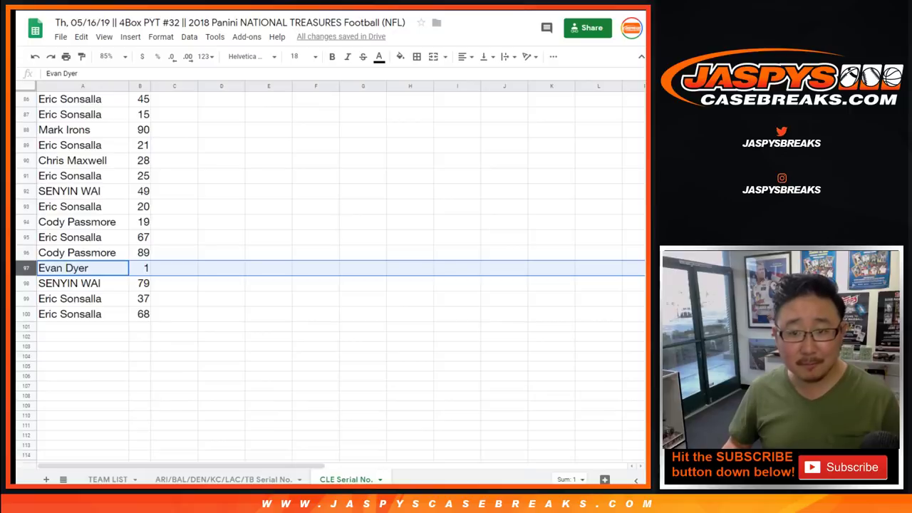
Check the list on the ARI/BAL/DEN/KC/LAC/TB Serial No. sheet and return to the CLE Serial No. sheet
left_click(224, 480)
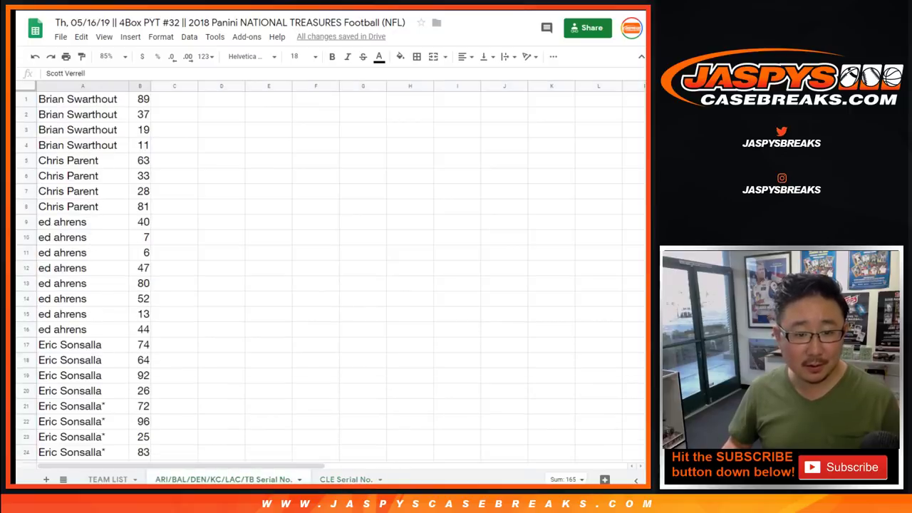
scroll(328, 278, "down", 7)
key("ctrl+shift+Page_Down")
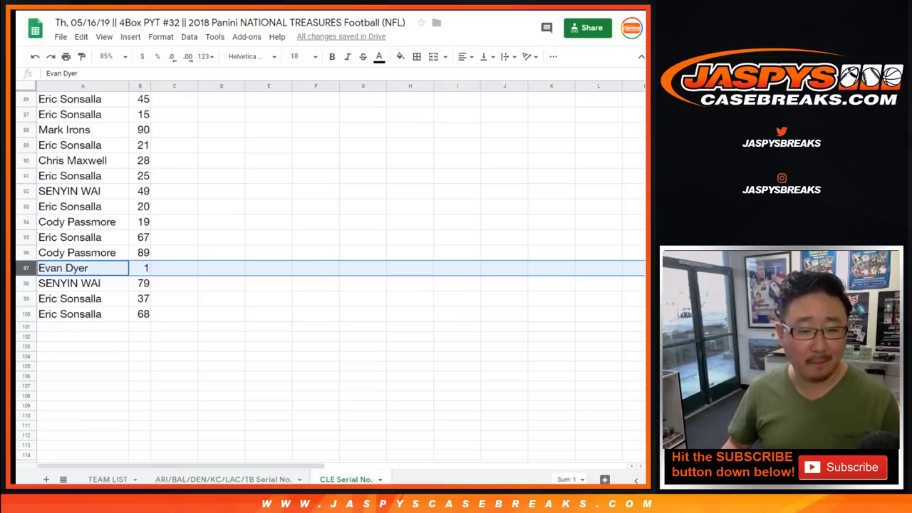
Sort the CLE Serial No. sheet by column A from A to Z
left_click(82, 300)
key("ctrl+Up")
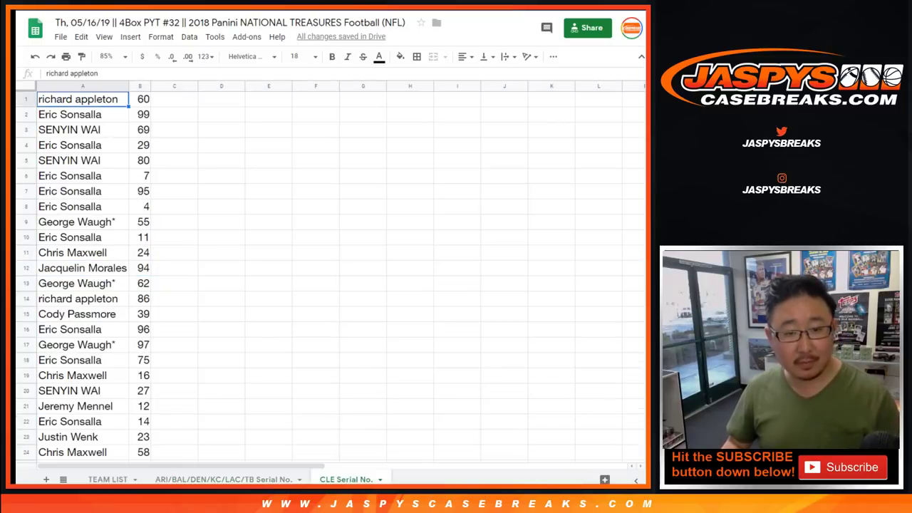
key("ctrl+shift+Down")
left_click(189, 37)
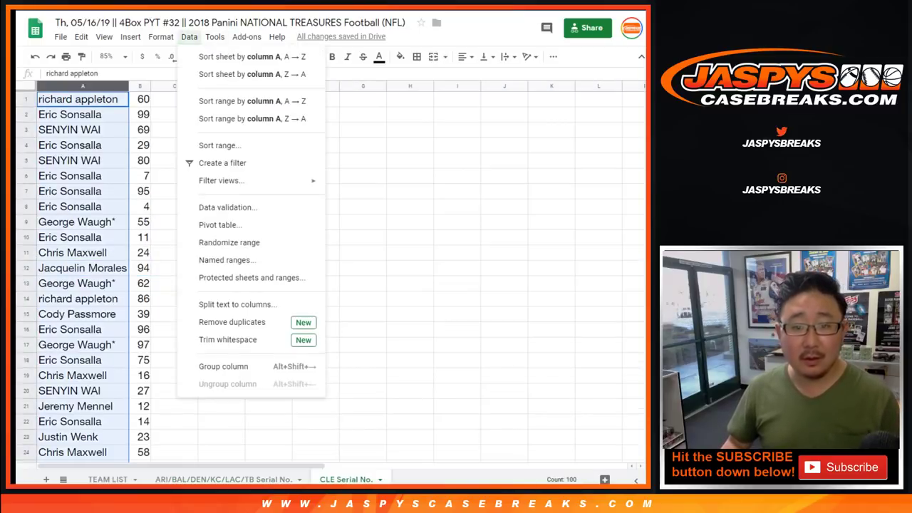
left_click(214, 57)
left_click(82, 99)
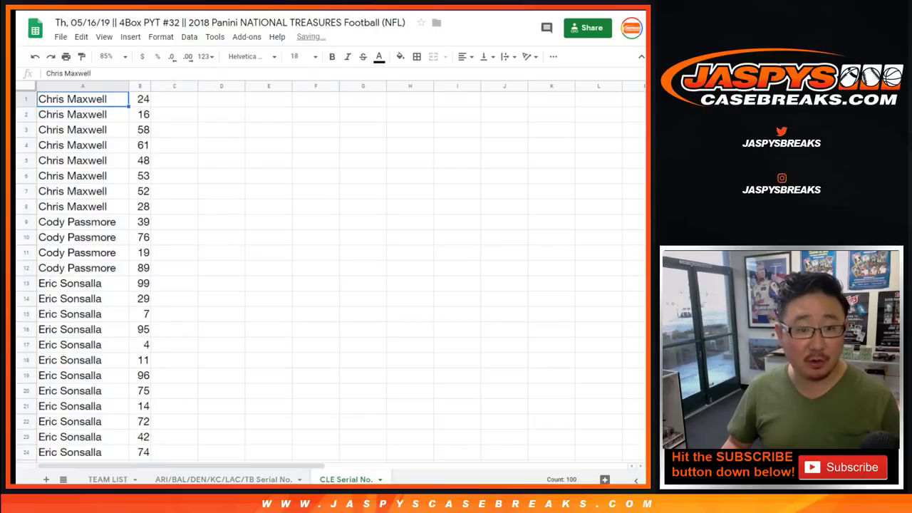
Review the first two participants' serial numbers by highlighting A1:B8 and A9:B12
left_click_drag(82, 100, 141, 207)
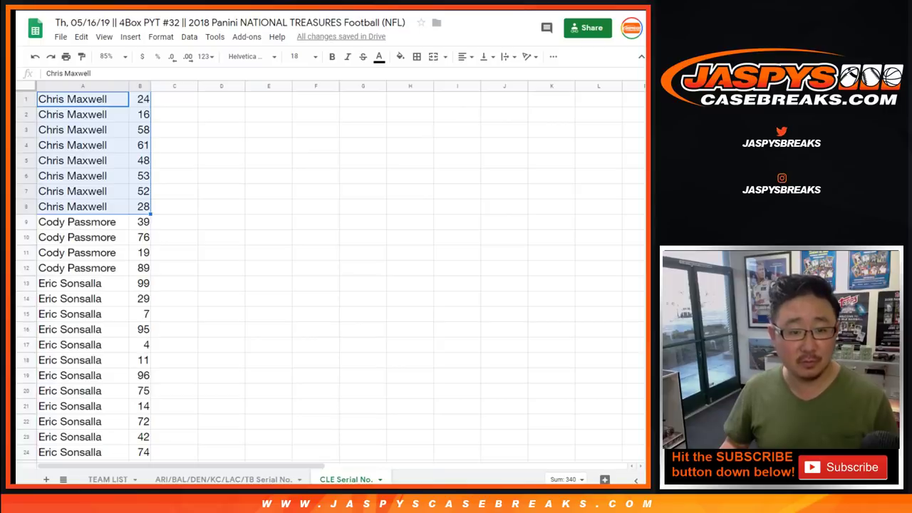
left_click(83, 222)
left_click_drag(83, 222, 142, 268)
scroll(142, 268, "down", 3)
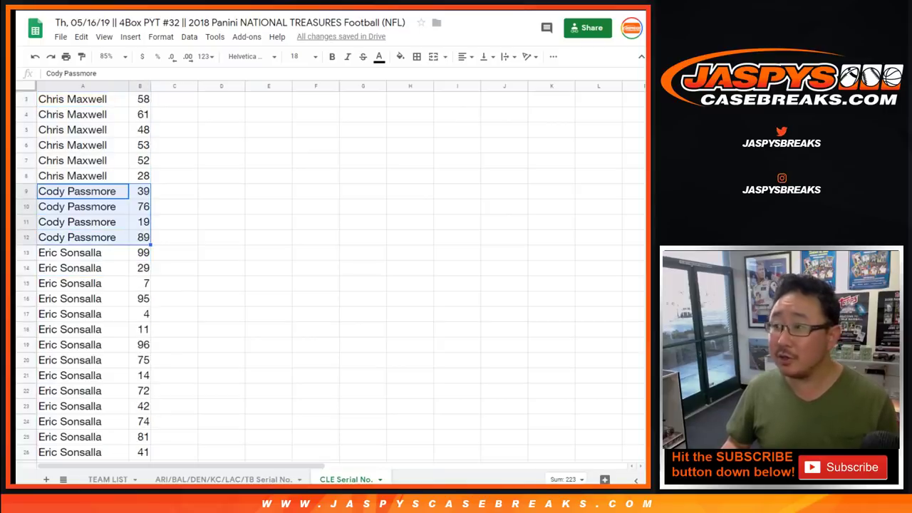
Review the largest participant block by highlighting A13:B34 and the remainder in A35:B52
left_click(82, 176)
scroll(83, 176, "down", 2)
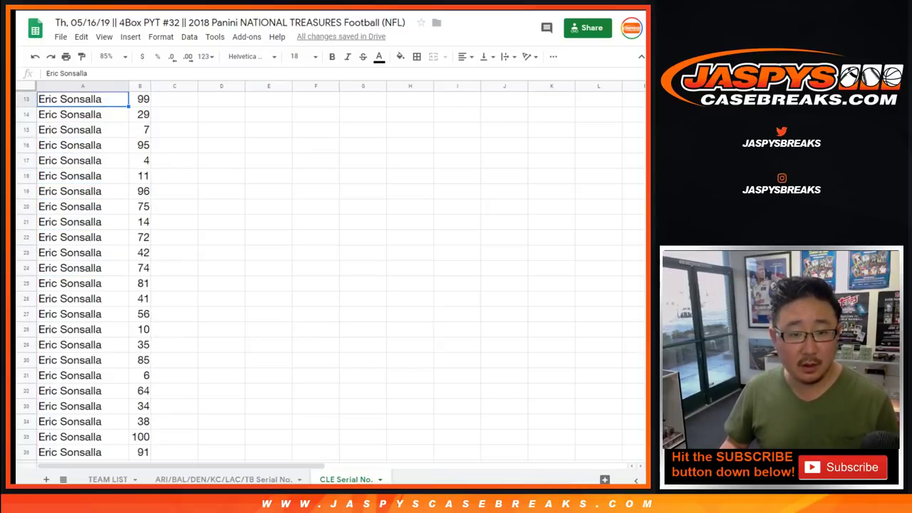
left_click(141, 422, "shift")
scroll(141, 422, "up", 1)
scroll(141, 422, "down", 1)
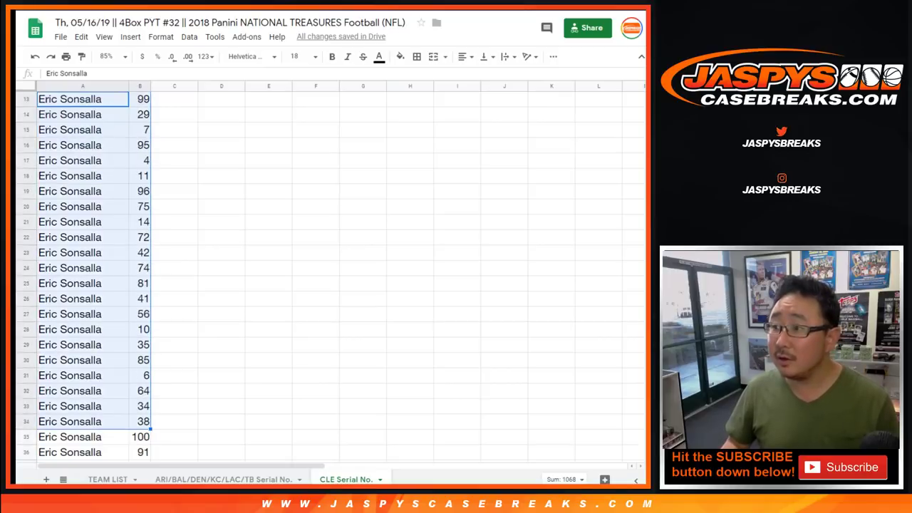
scroll(214, 278, "down", 7)
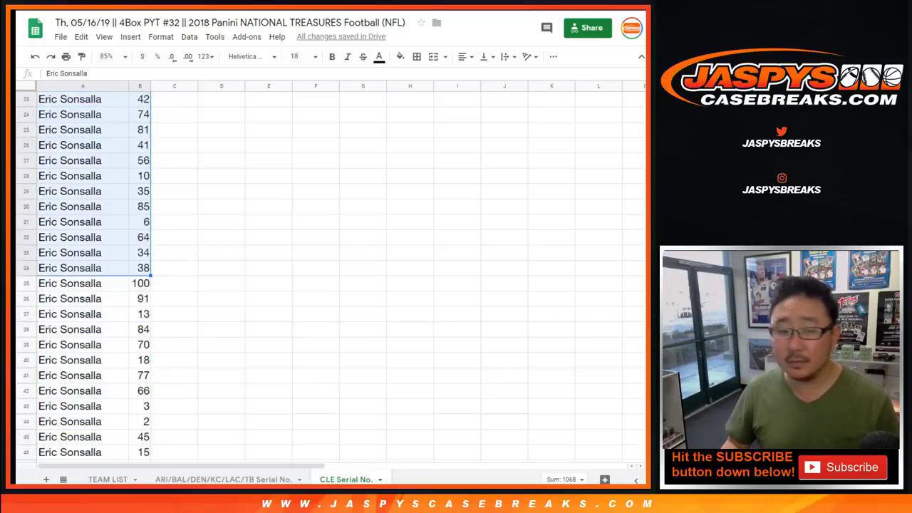
left_click(82, 131)
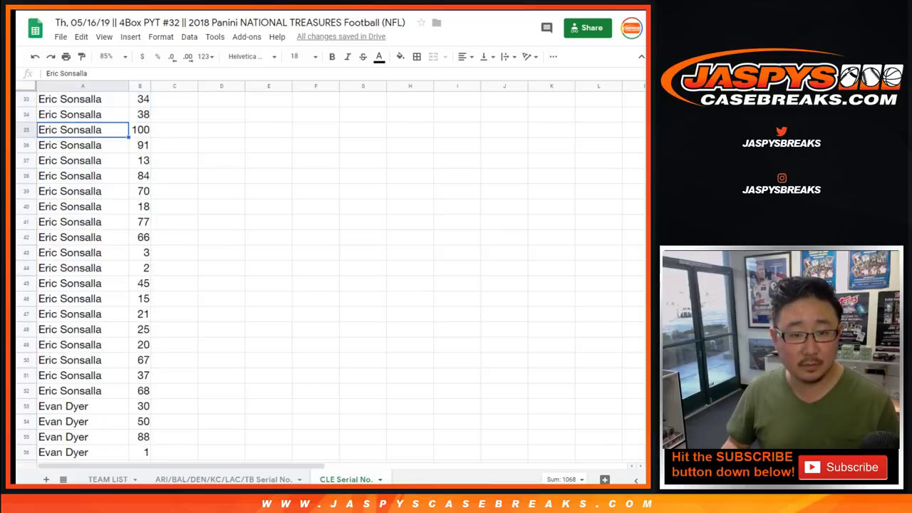
left_click(140, 392, "shift")
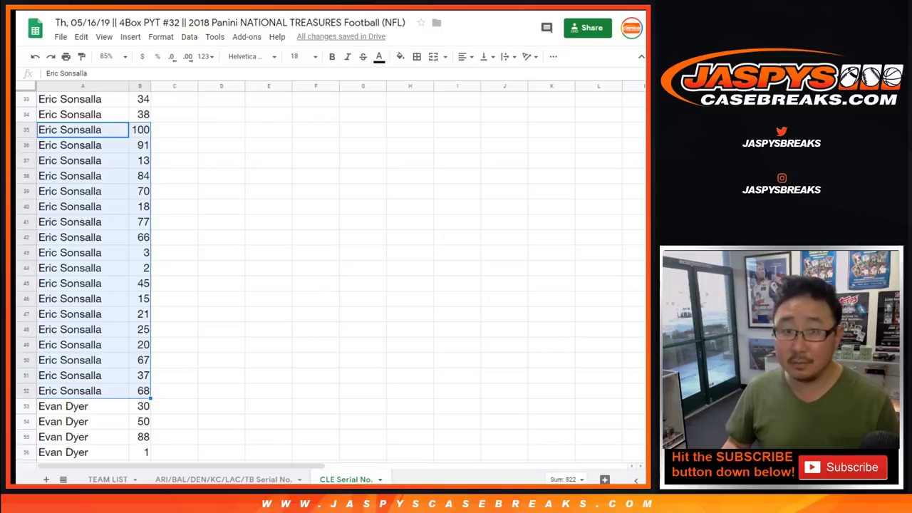
Review the next two participants' serial numbers by highlighting A53:B56 and A57:B60
scroll(214, 278, "down", 6)
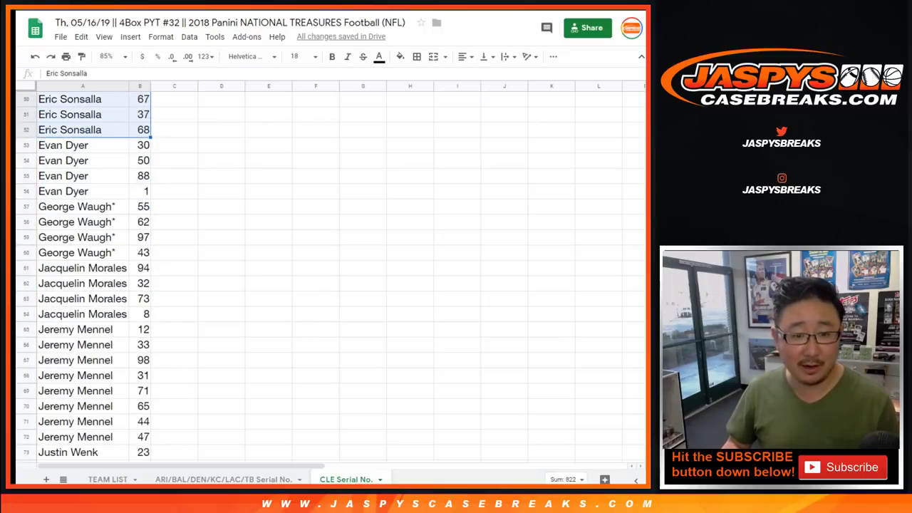
left_click(70, 145)
left_click(141, 191, "shift")
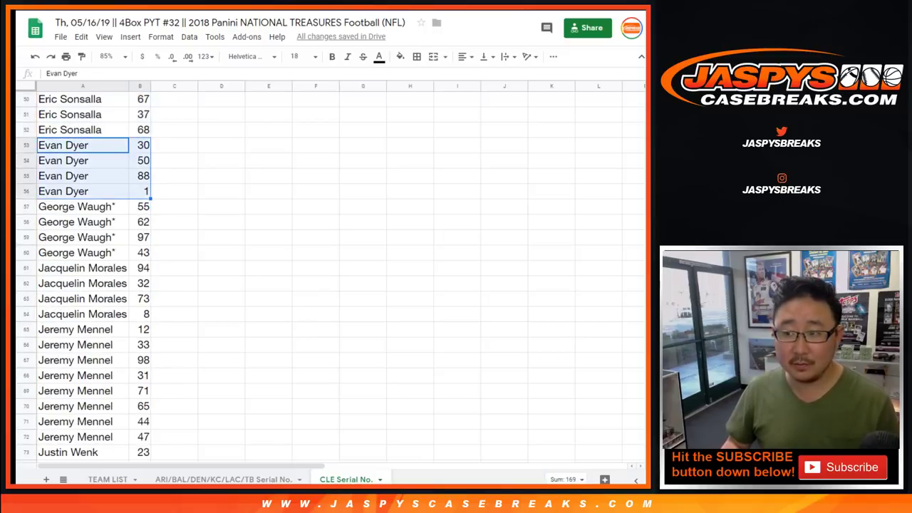
left_click(76, 207)
left_click(141, 253, "shift")
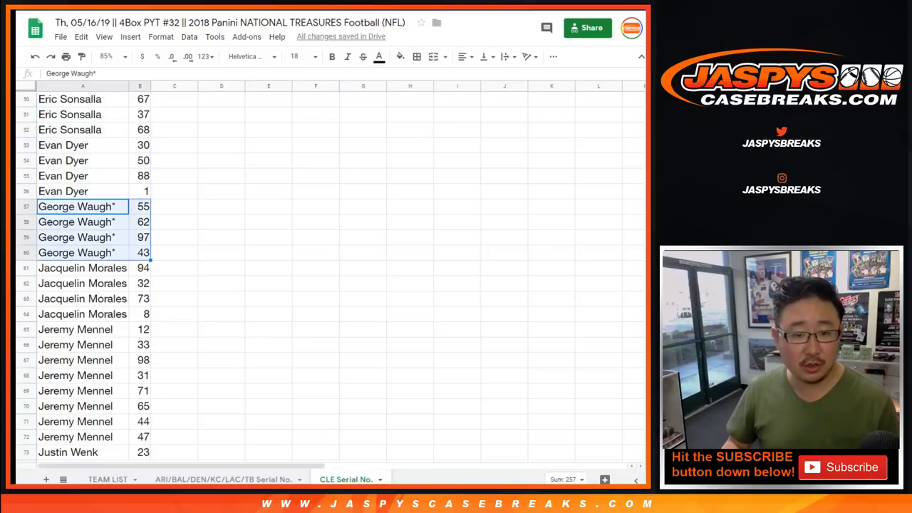
Review three more participants' serial numbers by highlighting A61:B64, A65:B72 and A73:B76 one after another
scroll(140, 252, "down", 2)
scroll(140, 252, "down", 1)
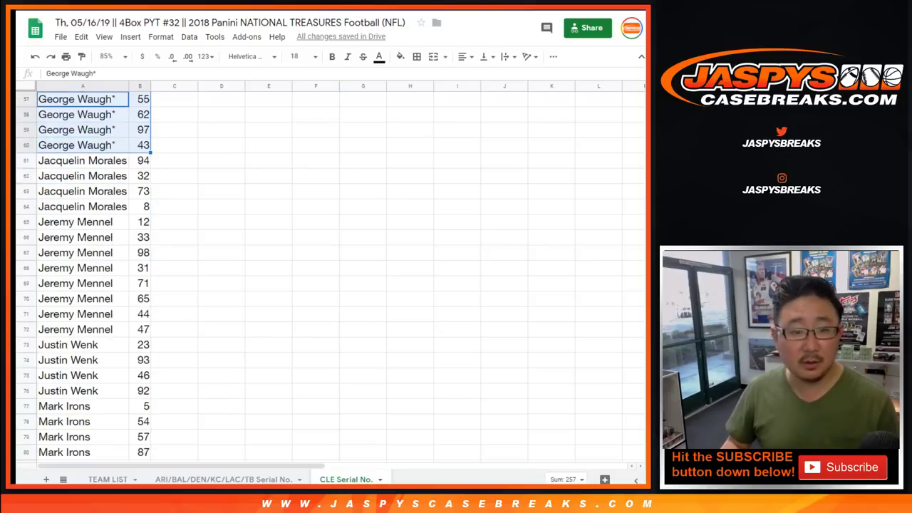
left_click(80, 161)
left_click(140, 206, "shift")
left_click(79, 222)
left_click(143, 329, "shift")
left_click(76, 344)
left_click(143, 391, "shift")
Review the following two participants' serial numbers by highlighting A77:B84 and A85:B88
scroll(214, 278, "down", 2)
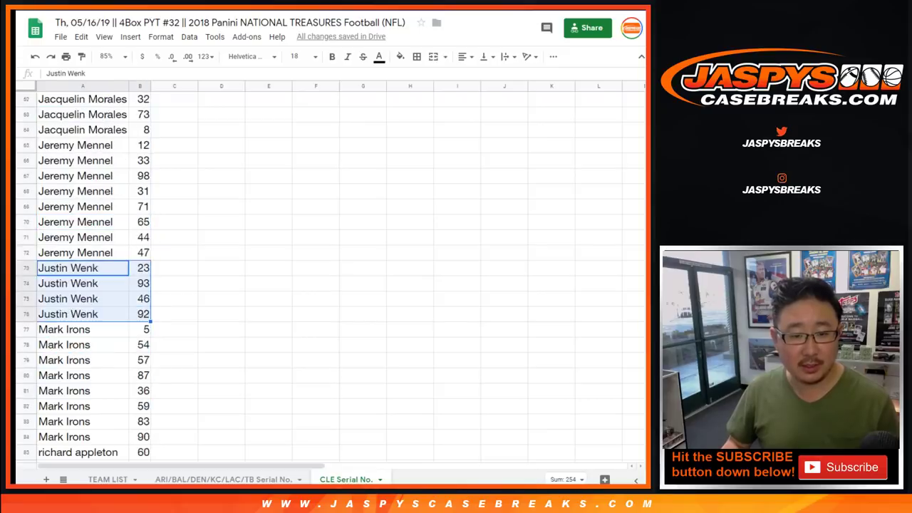
scroll(214, 278, "down", 2)
left_click(76, 222)
left_click(143, 329, "shift")
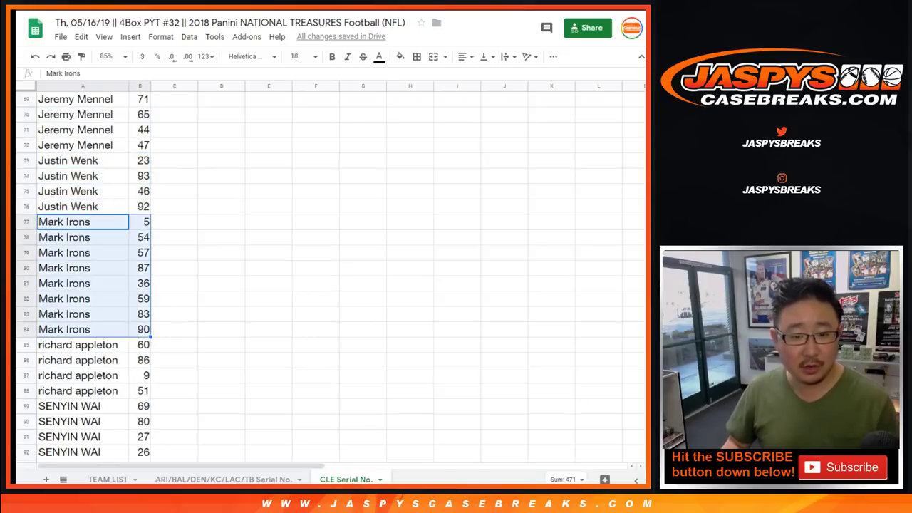
scroll(214, 278, "down", 2)
left_click(76, 238)
left_click(144, 283, "shift")
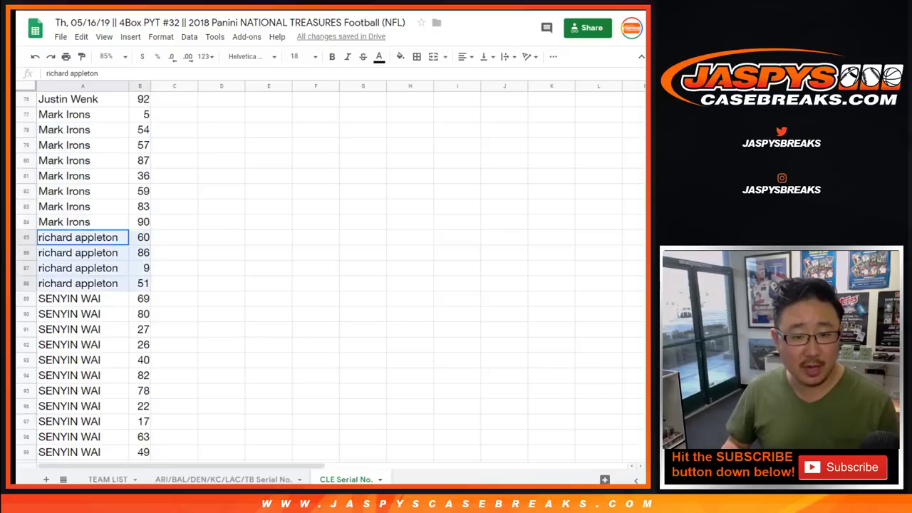
Review the last participant's serial numbers in A89:B100, clear the highlight and return to the start of the list
scroll(214, 278, "down", 2)
left_click(76, 191)
left_click(143, 360, "shift")
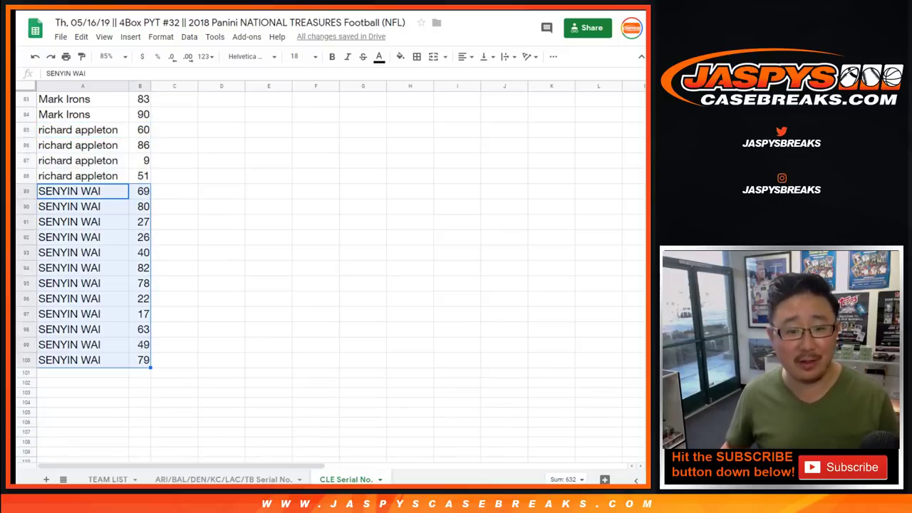
left_click(174, 253)
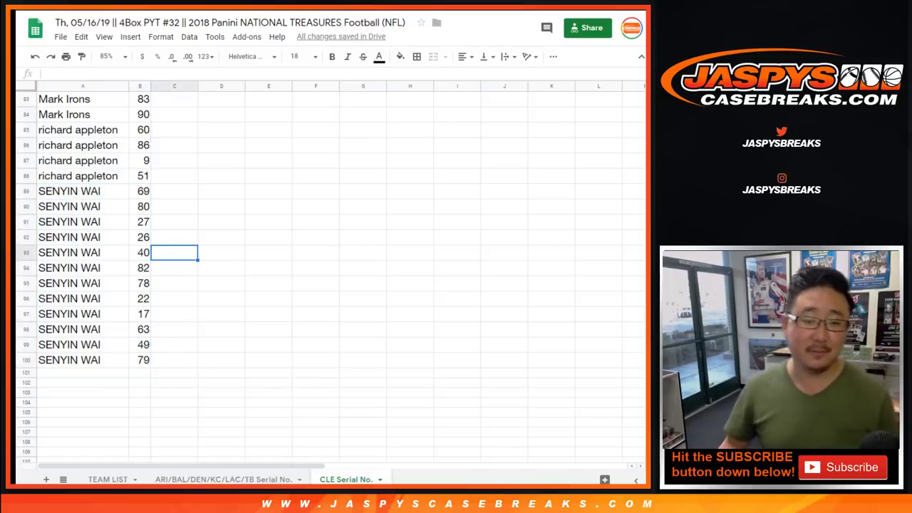
scroll(174, 253, "up", 7)
scroll(174, 253, "up", 15)
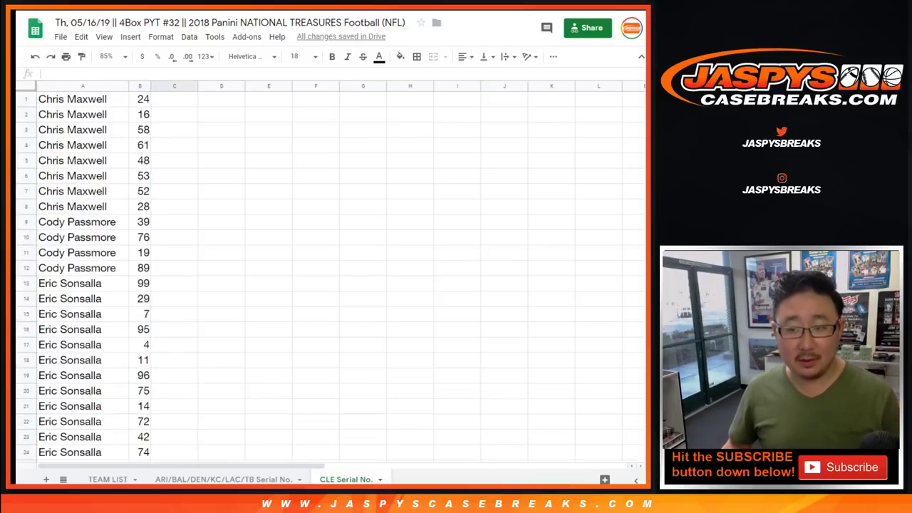
Switch to the TEAM LIST sheet to show the team assignments
key("alt+Up")
key("alt+Up")
key("alt+Down")
key("alt+Down")
key("ctrl+Page_Up")
key("ctrl+Page_Up")
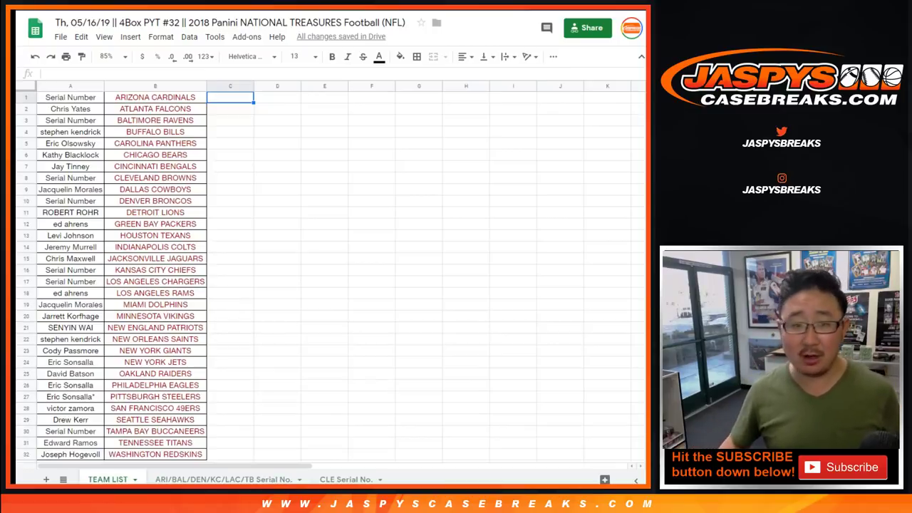
Copy the spreadsheet's shareable link with access set to anyone with the link can view, and close the sharing dialog
left_click(592, 27)
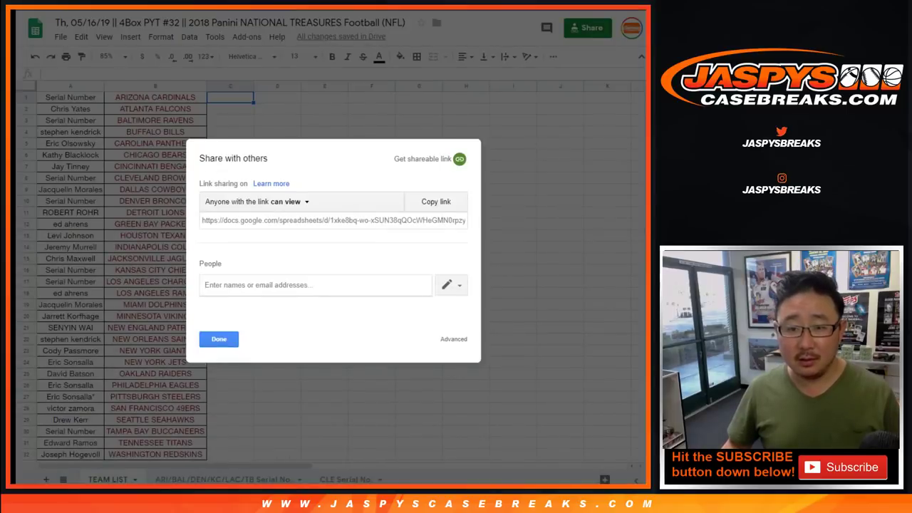
left_click(302, 202)
left_click(302, 275)
left_click(435, 201)
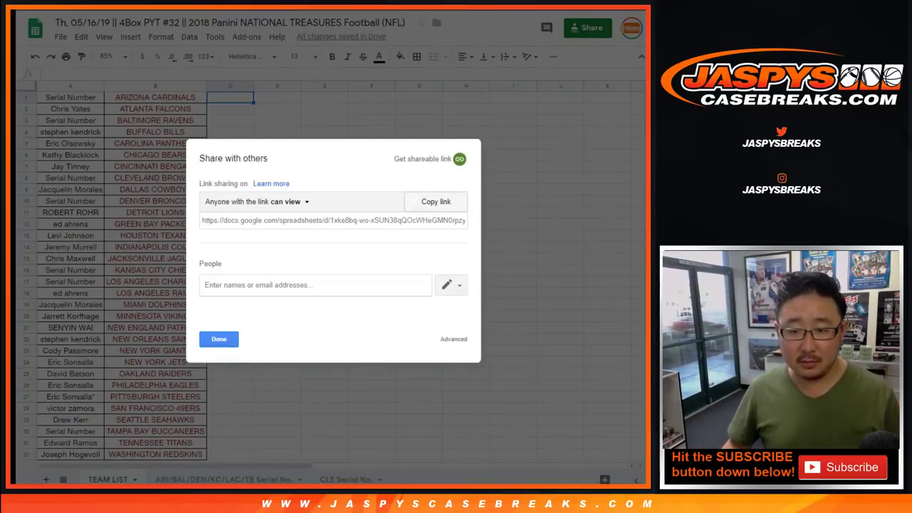
key("Tab")
key("Return")
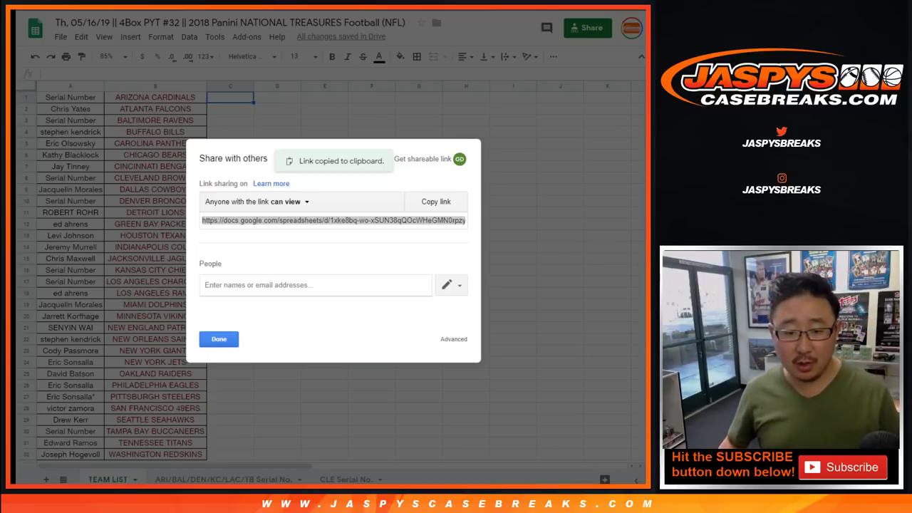
left_click(219, 339)
left_click(219, 339)
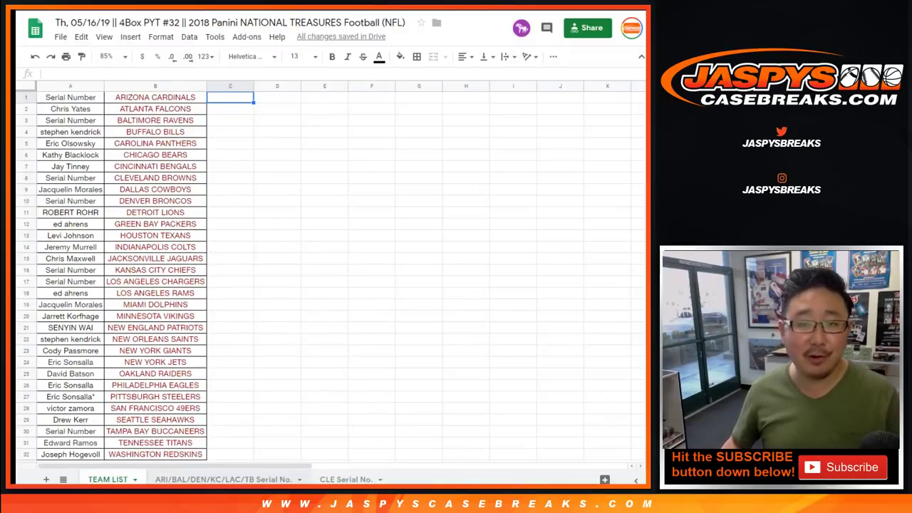
Look through the ARI/BAL/DEN/KC/LAC/TB and CLE serial number sheets and return to the TEAM LIST sheet
left_click(224, 480)
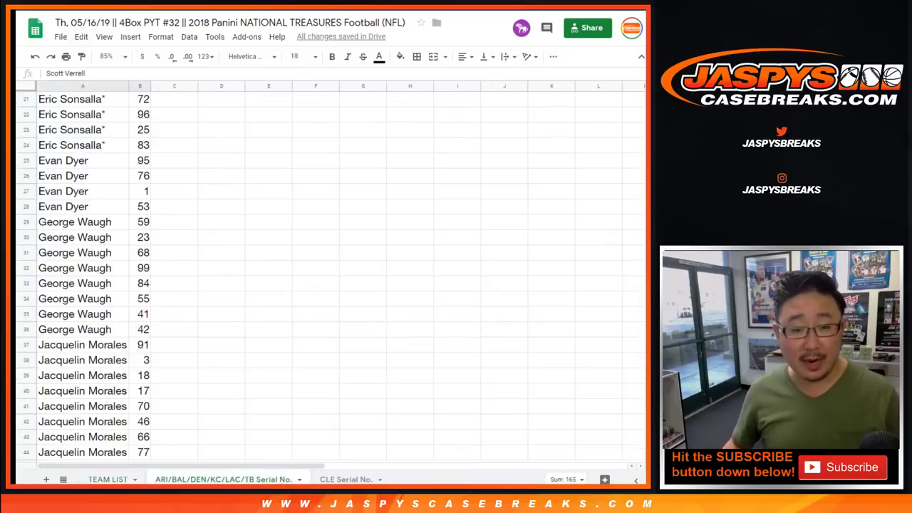
key("ctrl+shift+Page_Down")
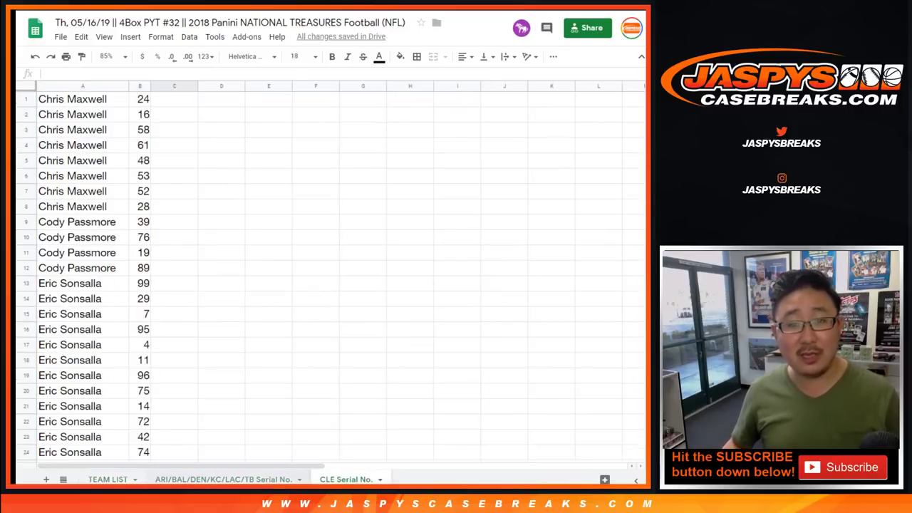
key("ctrl+shift+Page_Up")
key("ctrl+shift+Page_Up")
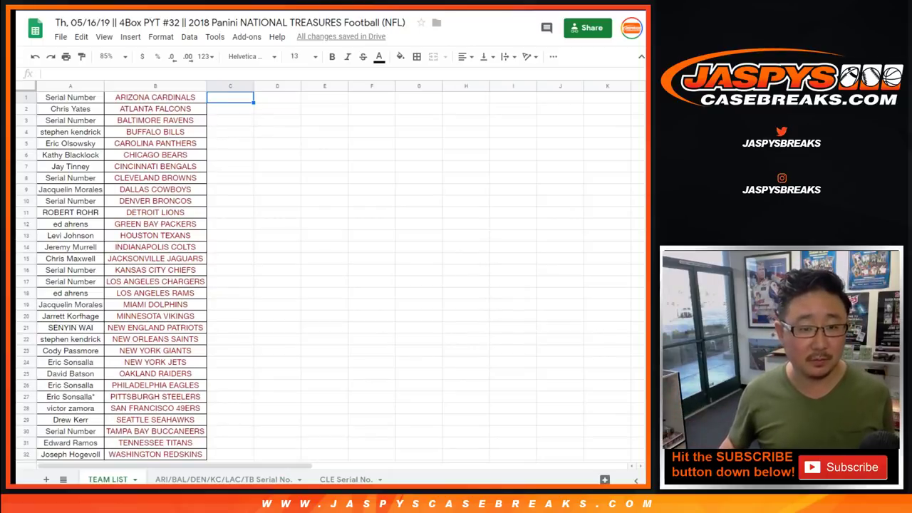
Bold the Serial Number and team cells for the Arizona Cardinals in row 1 and the Baltimore Ravens in row 3
key("Home")
key("shift+Right")
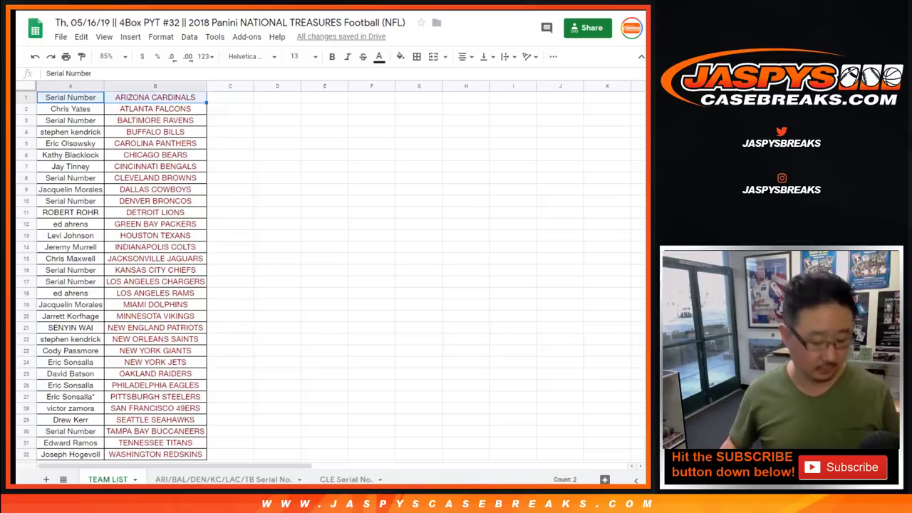
key("ctrl+b")
key("Down")
key("Down")
key("shift+Right")
key("ctrl+b")
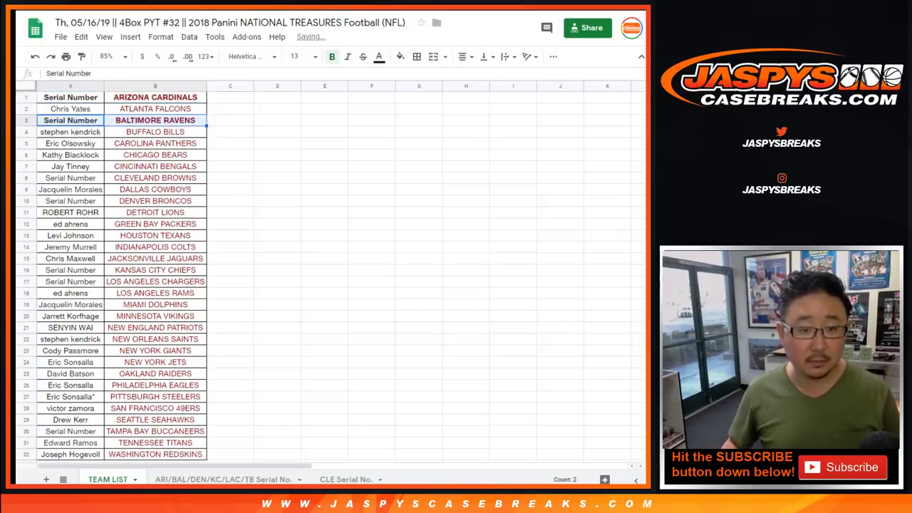
Bold the Serial Number and team cells for the Cleveland Browns in row 8 and the Denver Broncos in row 10
key("Down")
key("Down")
key("Down")
key("Down")
key("Down")
key("shift+Right")
key("ctrl+b")
key("Down")
key("Down")
key("shift+Right")
key("ctrl+b")
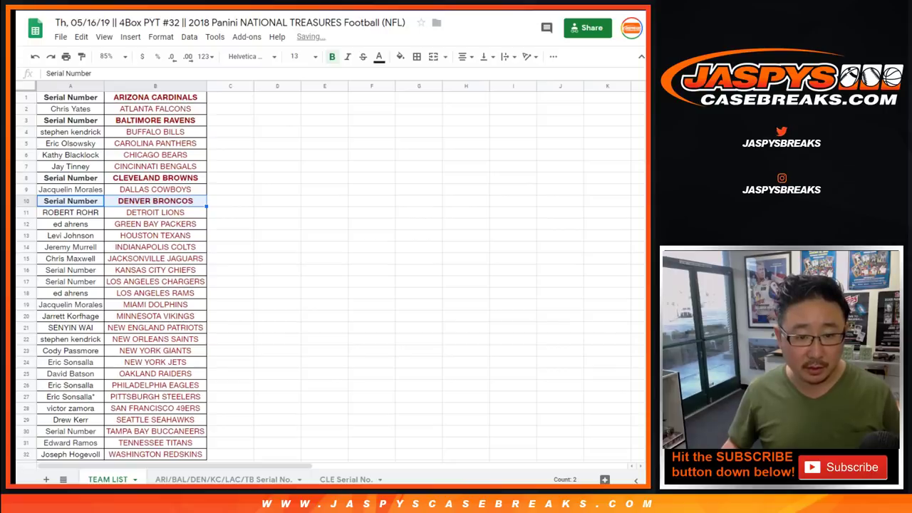
Bold the Serial Number and team cells for the Kansas City Chiefs, Los Angeles Chargers and Tampa Bay Buccaneers in rows 16, 17 and 30
key("Down")
key("Down")
key("Down")
key("Down")
key("Down")
key("Down")
key("shift+Down")
key("shift+Right")
key("ctrl+b")
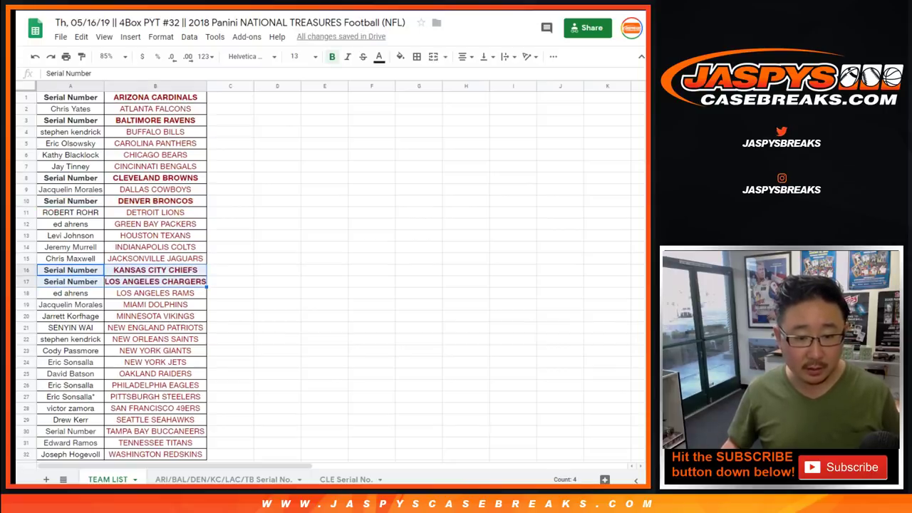
left_click_drag(70, 431, 156, 431)
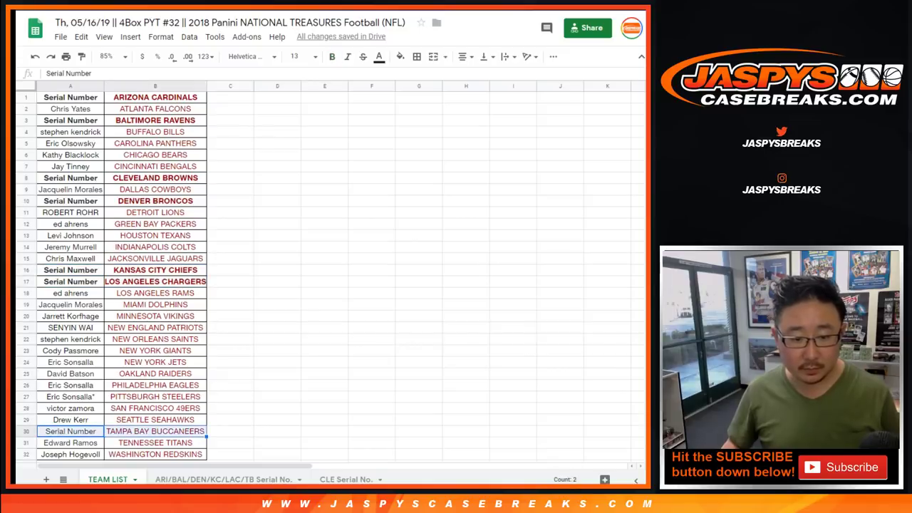
key("ctrl+b")
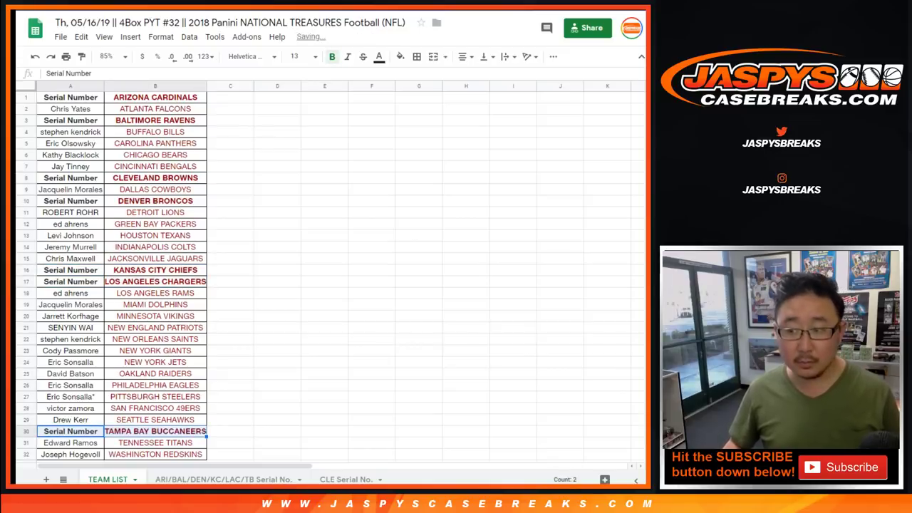
Search the TEAM LIST sheet for "serial" to check the bolded rows, and close the search
left_click(325, 328)
key("ctrl+f")
type("sera")
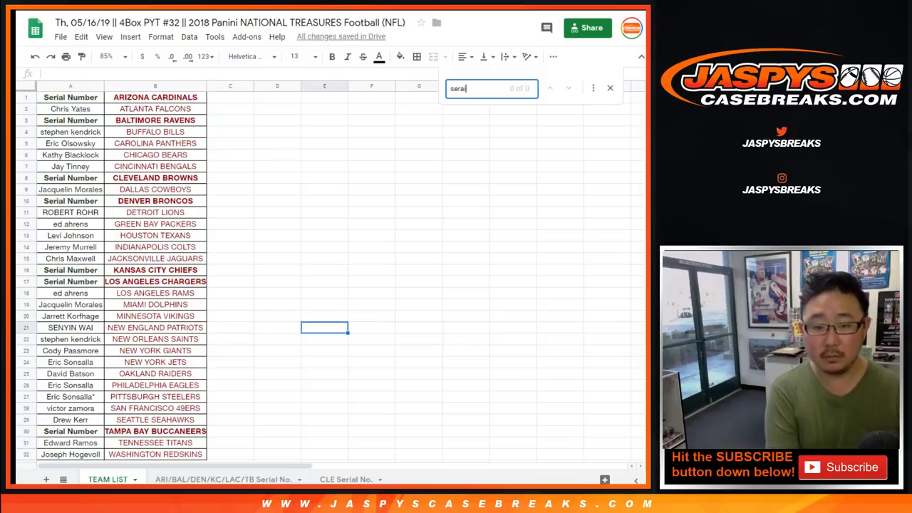
key("BackSpace")
type("ial")
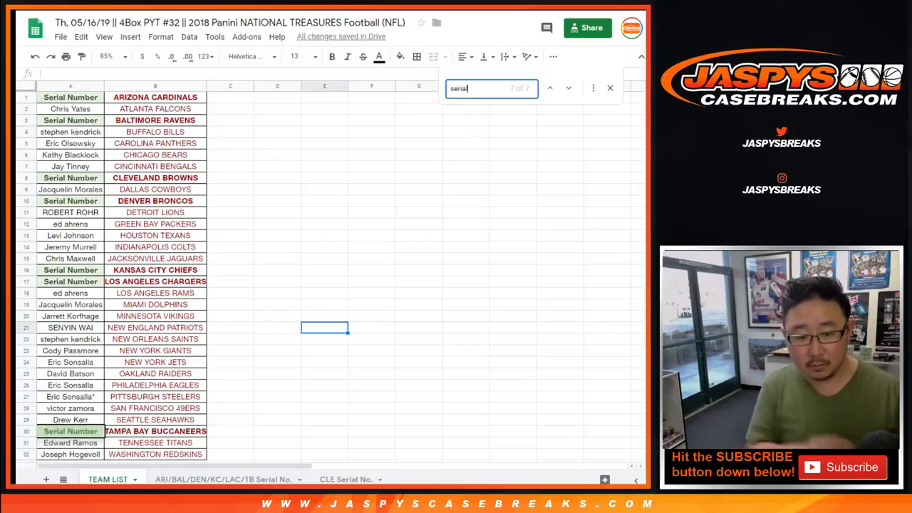
key("ctrl+a")
key("Escape")
Auto-fit column B to the bolded team names and print the TEAM LIST sheet
left_click(277, 247)
double_click(206, 86)
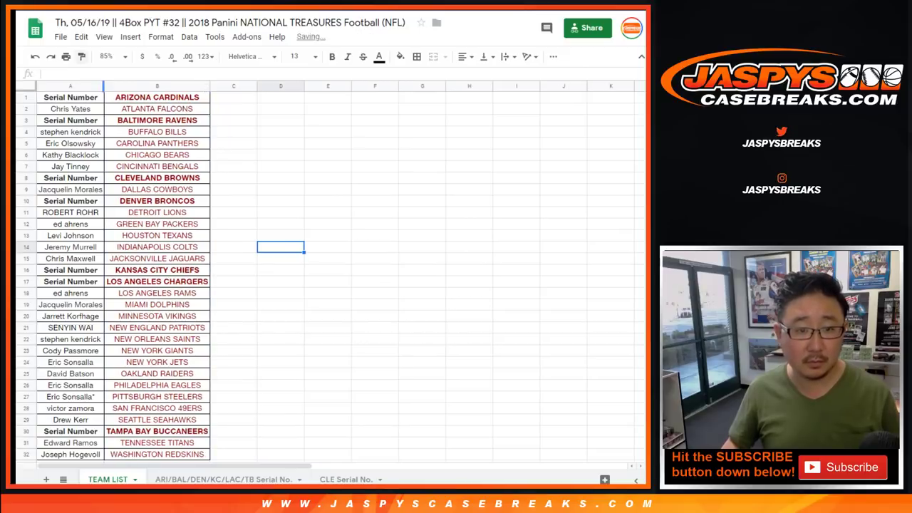
left_click(67, 56)
left_click(563, 285)
left_click(563, 285)
left_click(619, 27)
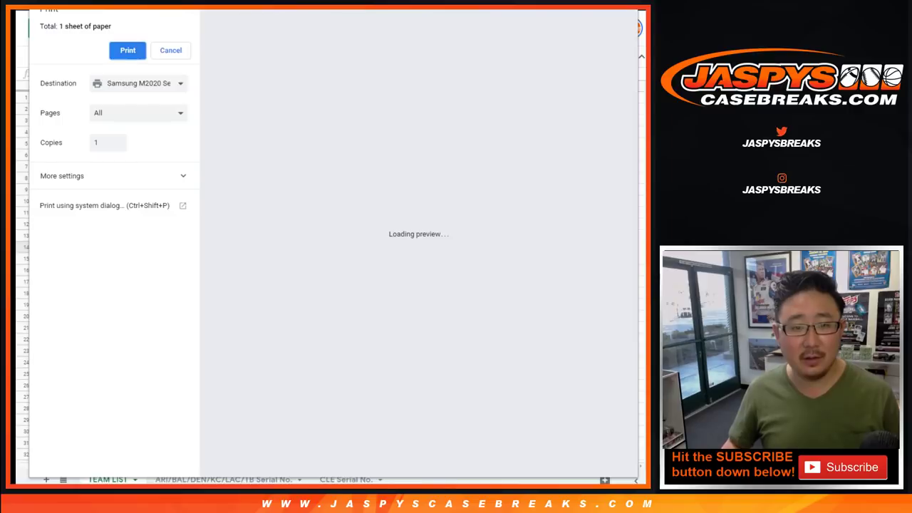
key("Return")
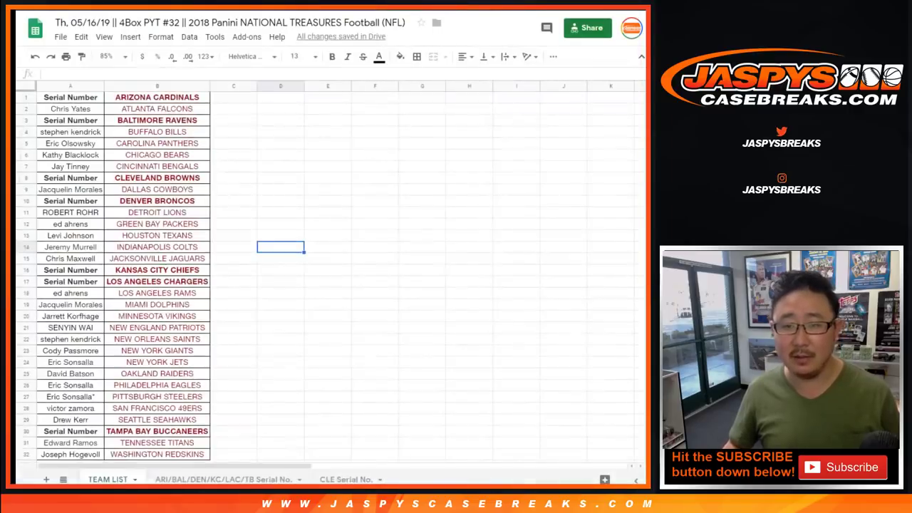